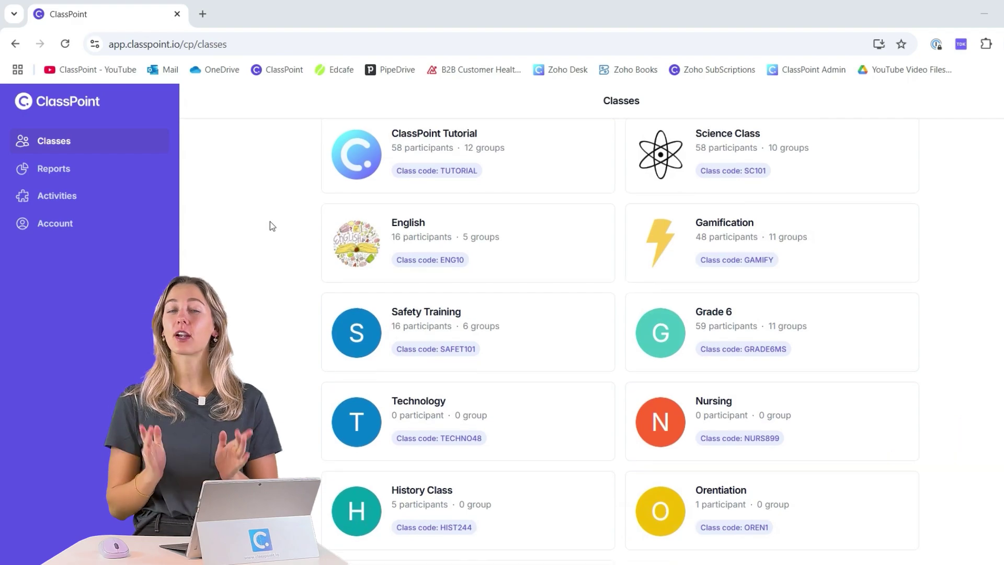
- Open the 16 Dec, 2:48 PM session report from the Reports list and scroll through it
{"action": "scroll", "coordinate": [269, 221], "scroll_direction": "up", "scroll_amount": 2}
{"action": "left_click", "coordinate": [132, 170]}
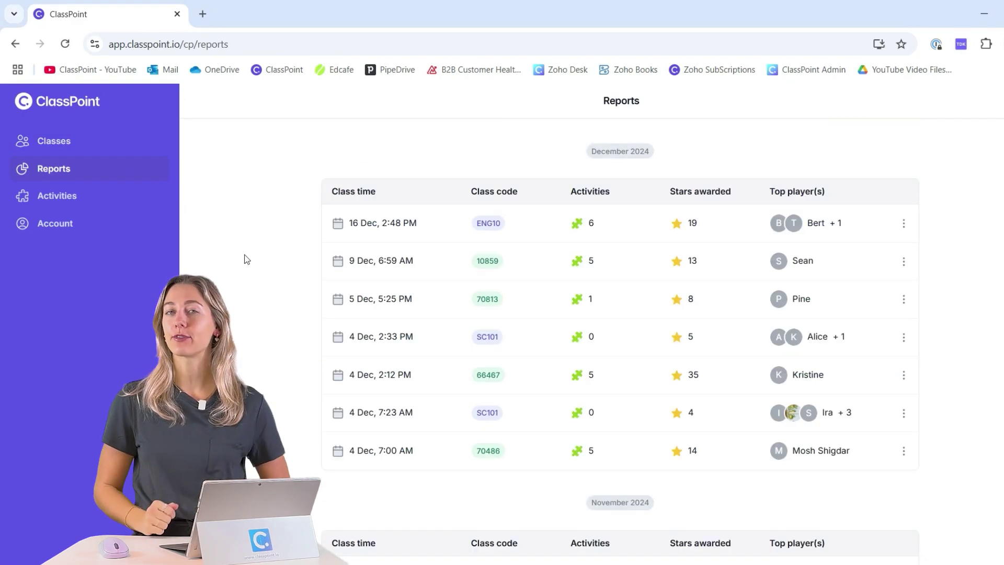
{"action": "left_click", "coordinate": [361, 240]}
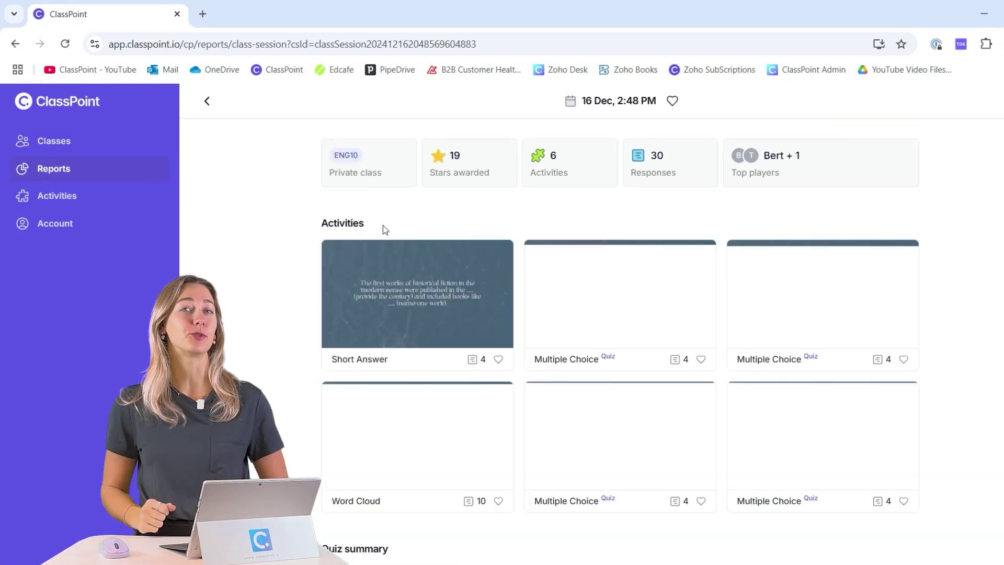
{"action": "scroll", "coordinate": [383, 226], "scroll_direction": "down", "scroll_amount": 10}
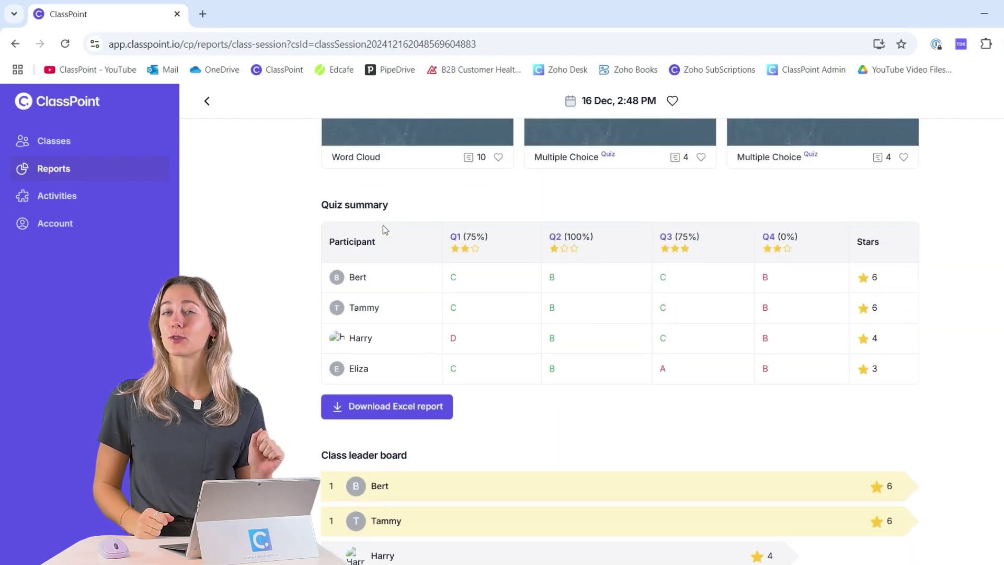
{"action": "scroll", "coordinate": [383, 225], "scroll_direction": "up", "scroll_amount": 8}
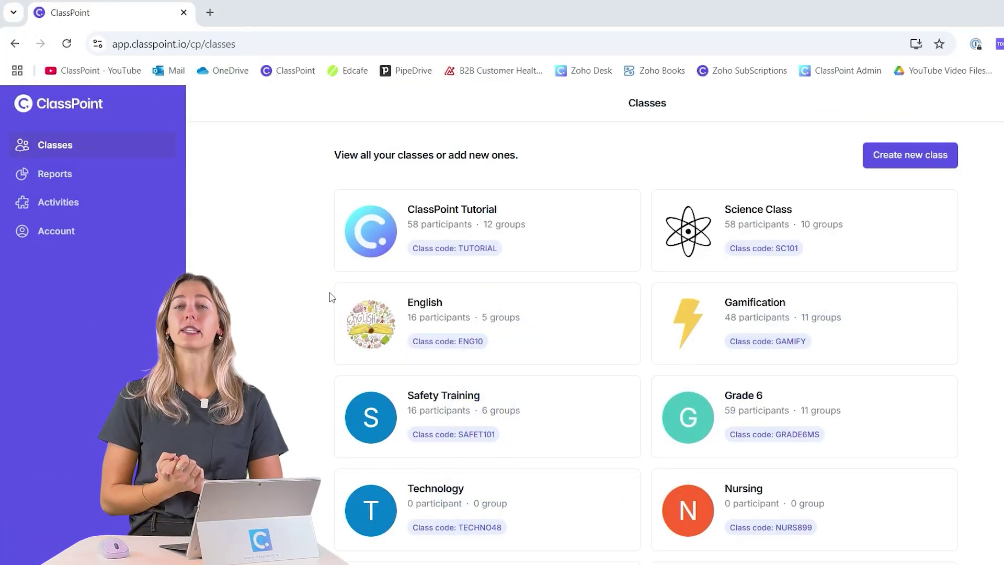
- Open the English class, check its groups, and open its 16 Dec, 2:48 PM session report
{"action": "left_click", "coordinate": [344, 303]}
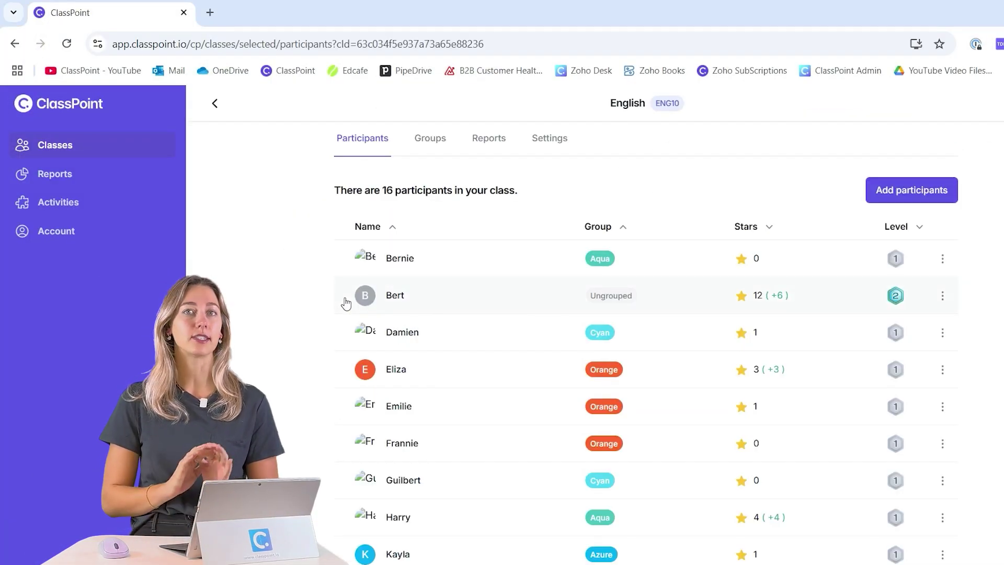
{"action": "left_click", "coordinate": [423, 151]}
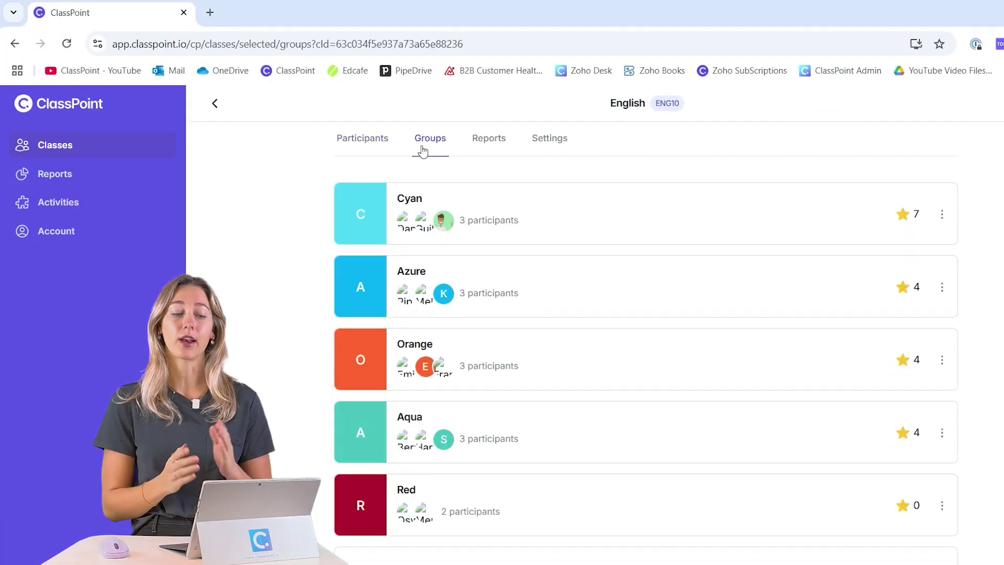
{"action": "left_click", "coordinate": [489, 150]}
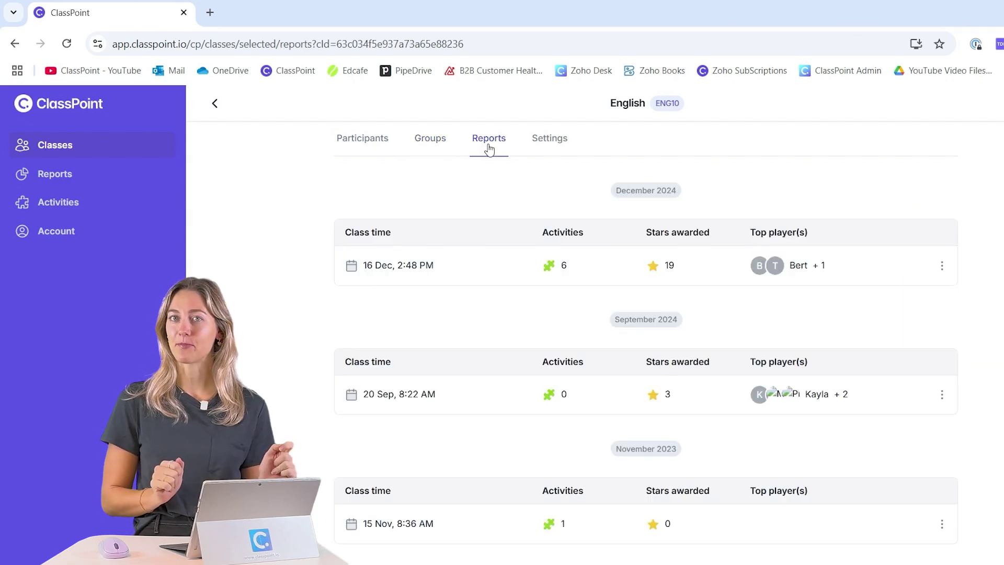
{"action": "left_click", "coordinate": [495, 270]}
{"action": "scroll", "coordinate": [496, 267], "scroll_direction": "down", "scroll_amount": 1}
- View the Word Cloud activity's results, then return and scroll to the Quiz summary
{"action": "left_click", "coordinate": [497, 268]}
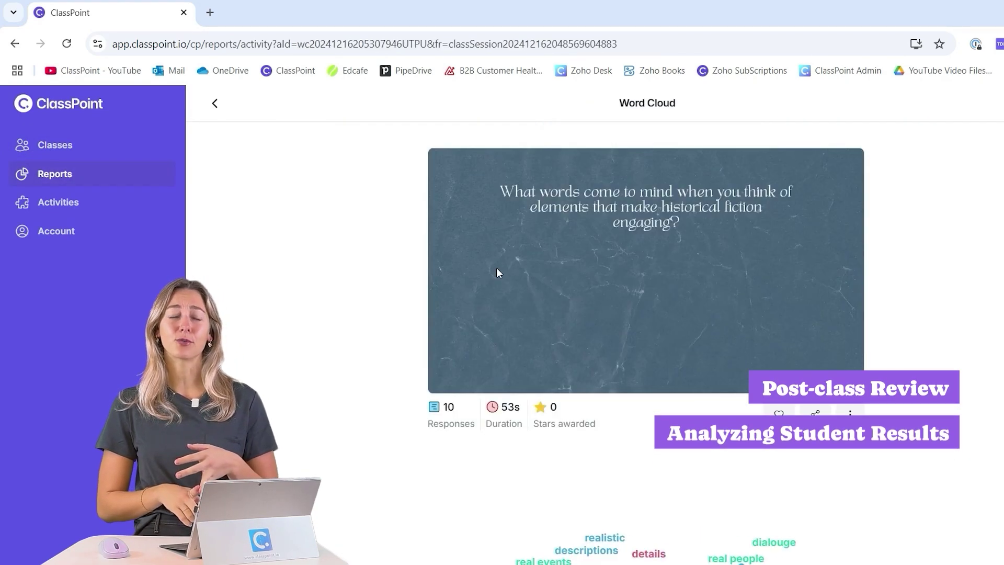
{"action": "scroll", "coordinate": [497, 273], "scroll_direction": "down", "scroll_amount": 2}
{"action": "scroll", "coordinate": [403, 226], "scroll_direction": "up", "scroll_amount": 2}
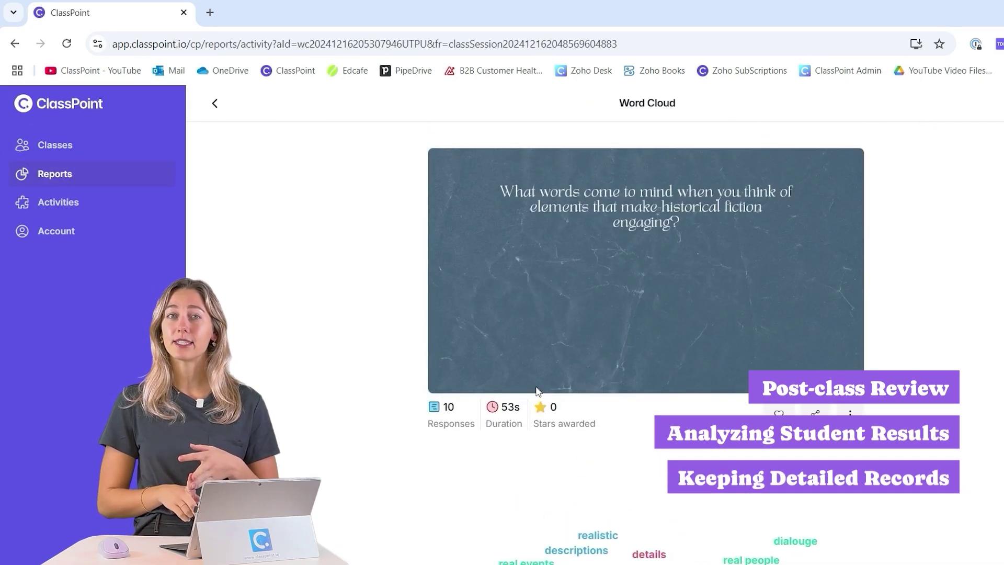
{"action": "left_click", "coordinate": [214, 103]}
{"action": "scroll", "coordinate": [320, 306], "scroll_direction": "down", "scroll_amount": 6}
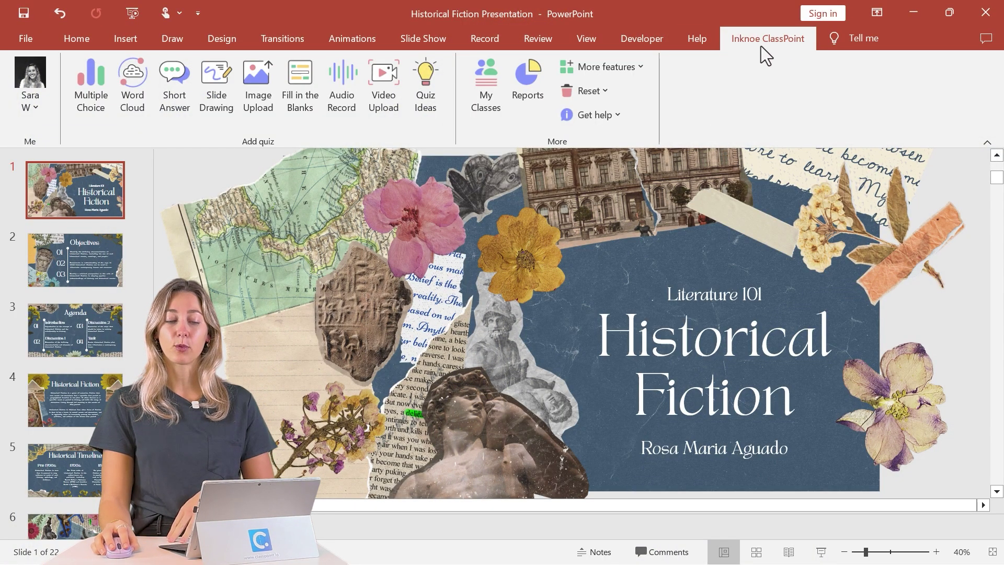
- Launch ClassPoint Reports in the browser from the Inknoe ClassPoint ribbon tab
{"action": "left_click", "coordinate": [535, 116]}
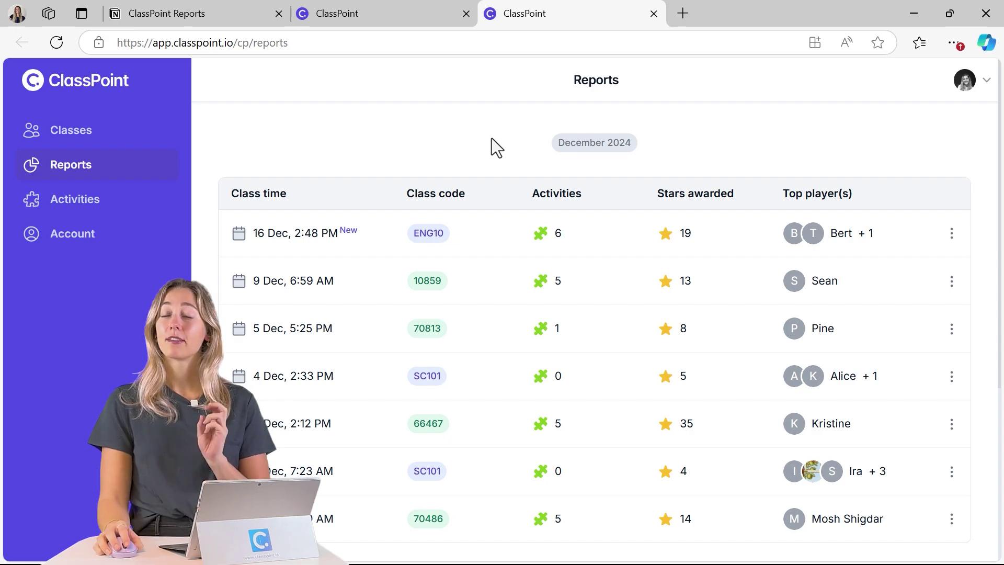
- Load app.classpoint in a new Edge tab to reach the ClassPoint Classes page
{"action": "left_click", "coordinate": [684, 15]}
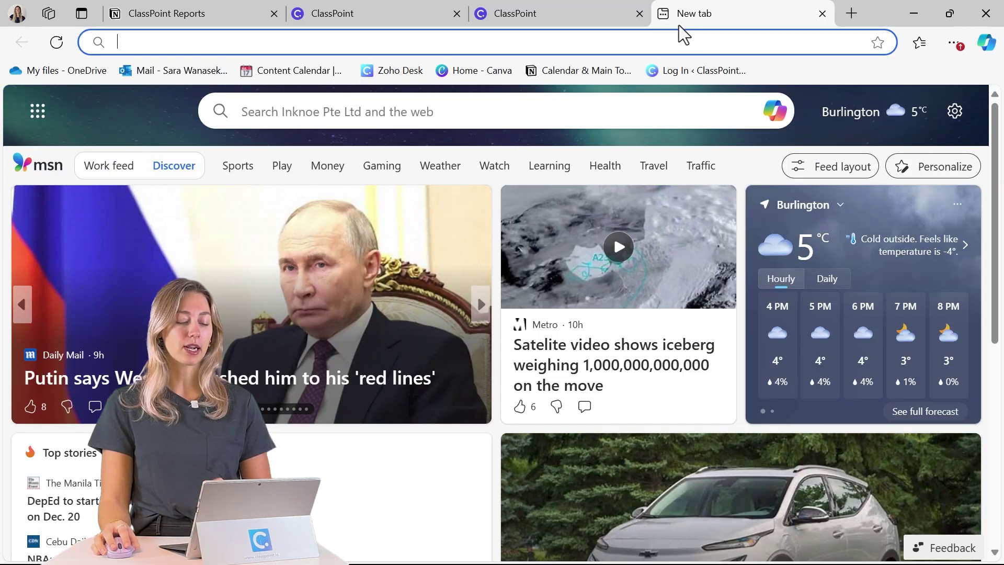
{"action": "type", "text": "app.cla"}
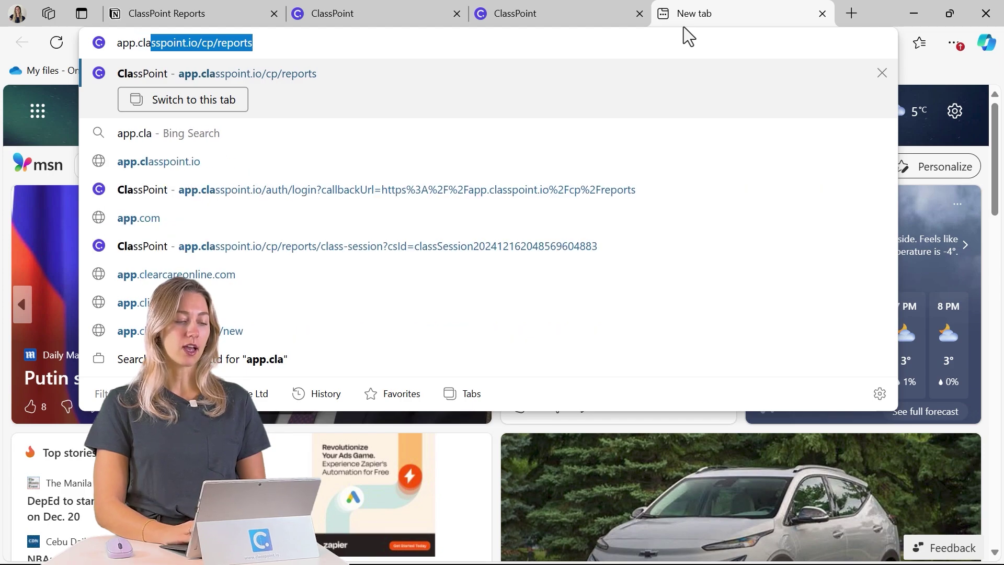
{"action": "type", "text": "sspoint"}
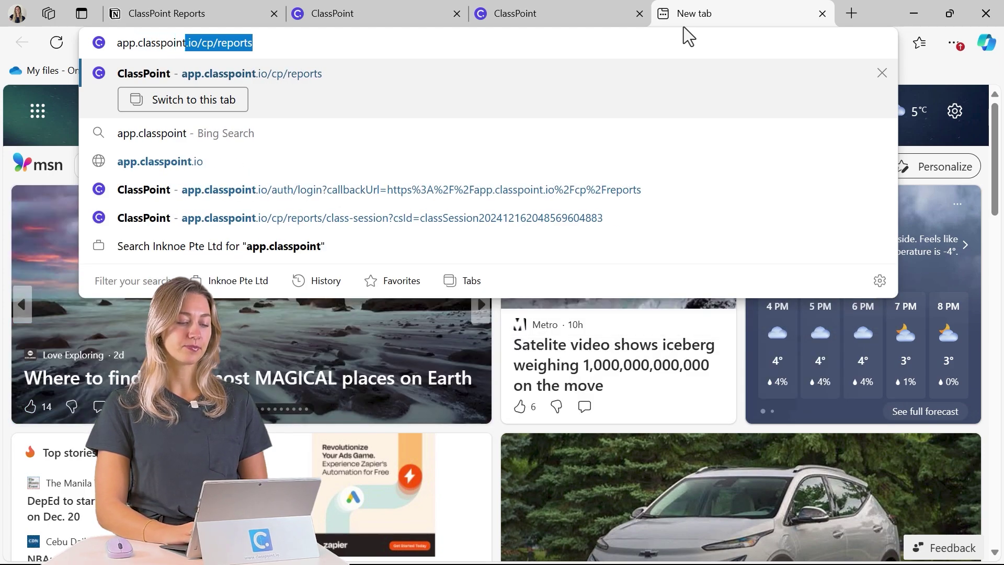
{"action": "key", "text": "Return"}
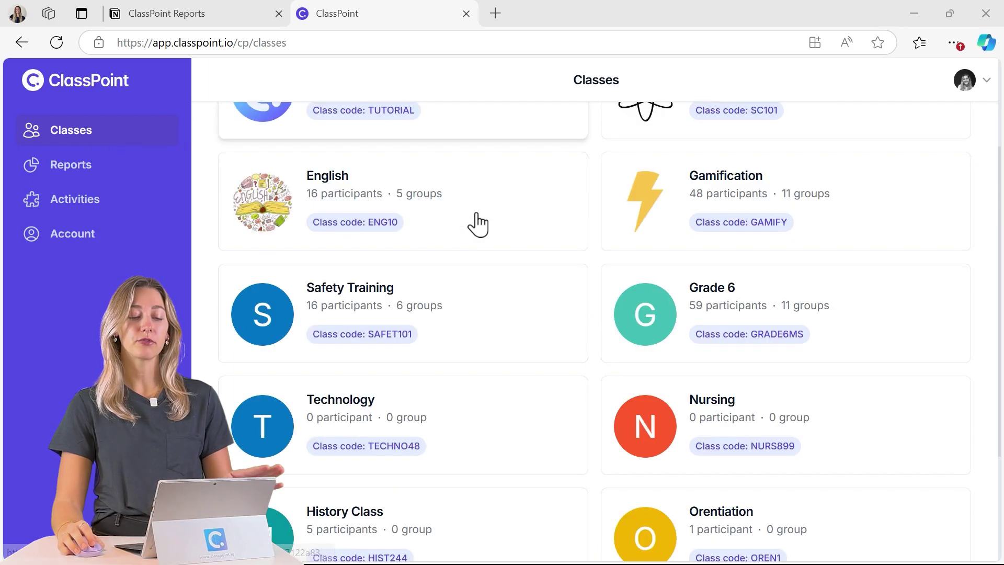
{"action": "scroll", "coordinate": [478, 223], "scroll_direction": "down", "scroll_amount": 3}
- Scroll the Classes page, then browse the session reports list
{"action": "scroll", "coordinate": [478, 221], "scroll_direction": "up", "scroll_amount": 6}
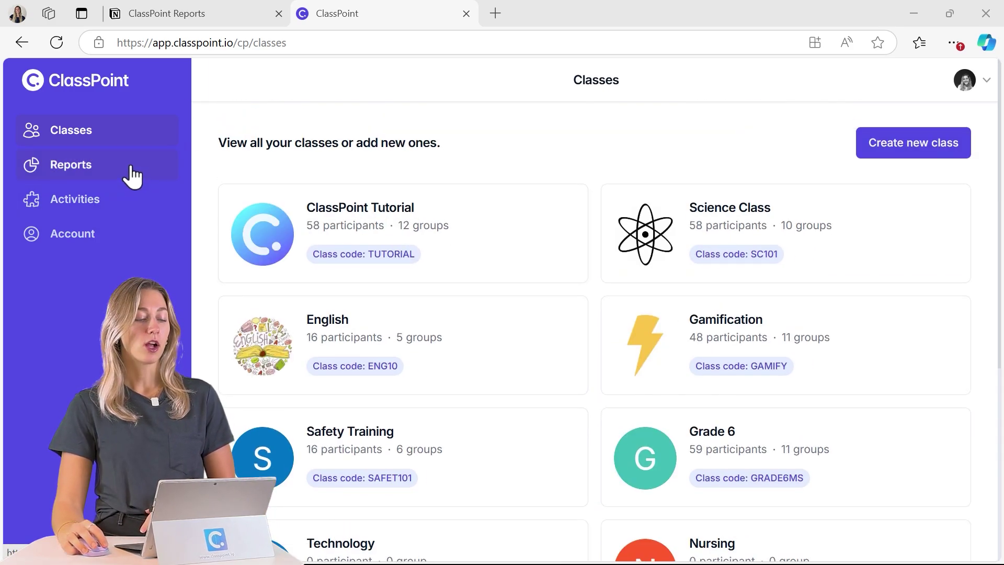
{"action": "left_click", "coordinate": [133, 175]}
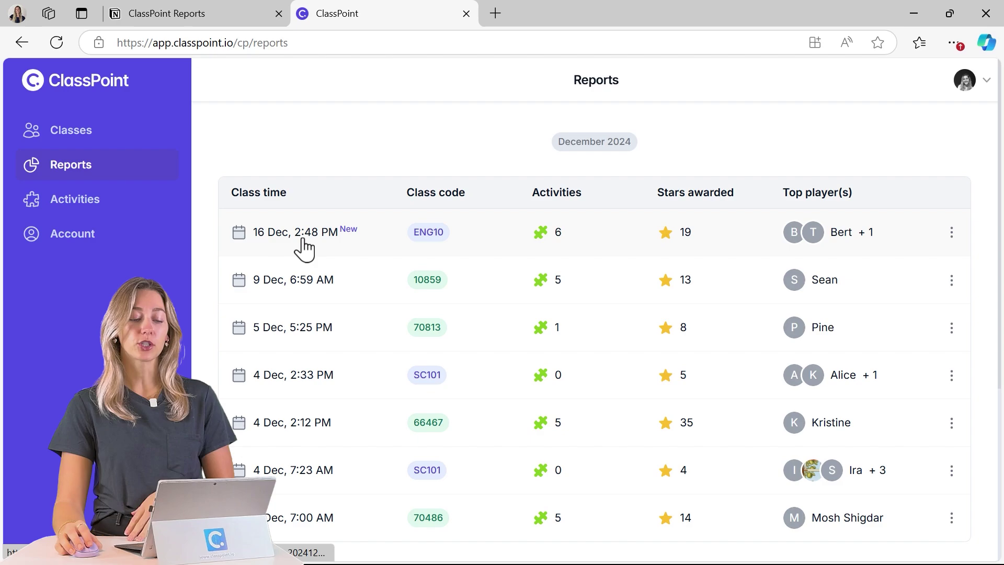
{"action": "scroll", "coordinate": [307, 247], "scroll_direction": "down", "scroll_amount": 5}
{"action": "scroll", "coordinate": [95, 217], "scroll_direction": "up", "scroll_amount": 5}
- Browse the saved Activities library, then show the Account page's Basic and Pro subscription plans
{"action": "left_click", "coordinate": [139, 206]}
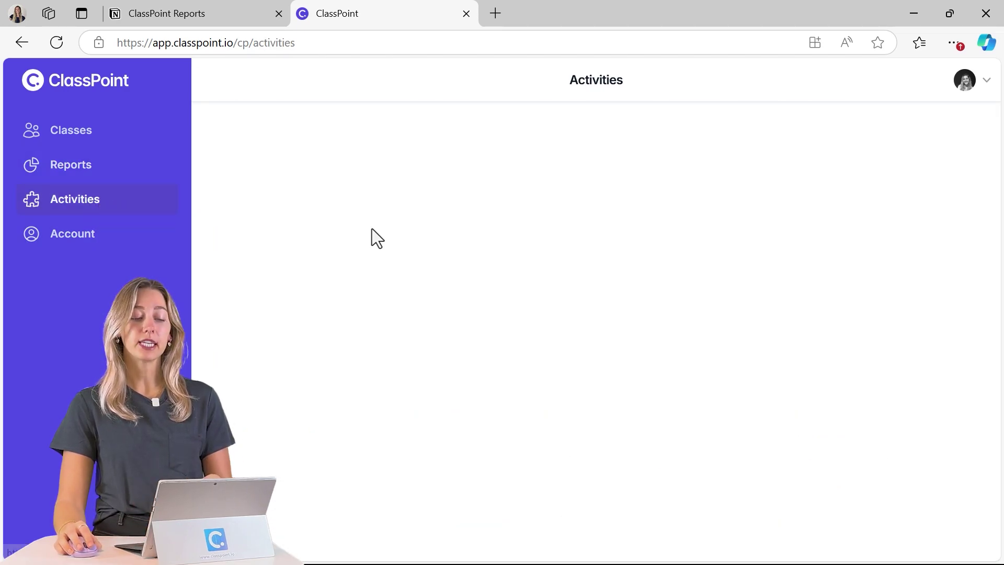
{"action": "scroll", "coordinate": [382, 236], "scroll_direction": "down", "scroll_amount": 4}
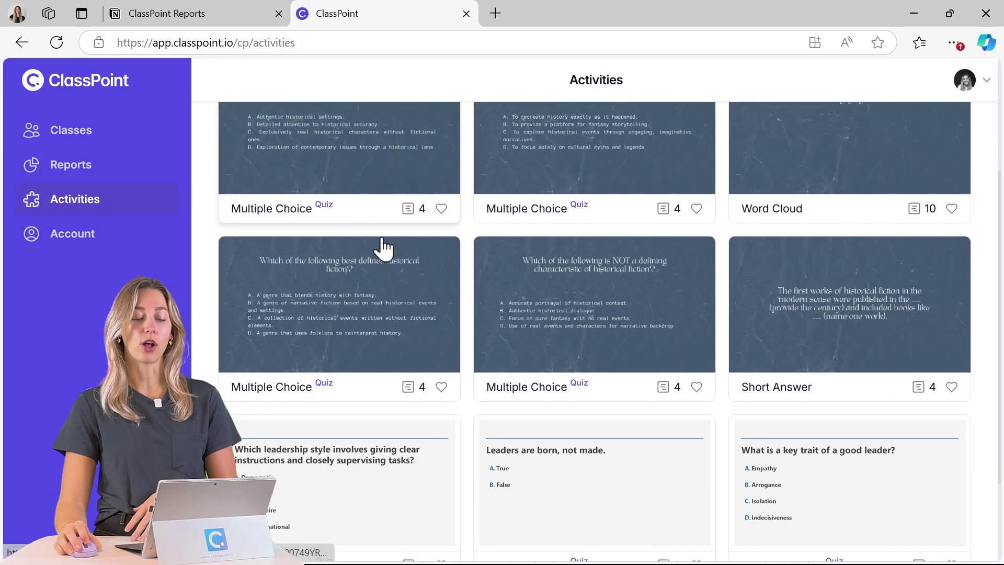
{"action": "scroll", "coordinate": [381, 246], "scroll_direction": "down", "scroll_amount": 3}
{"action": "scroll", "coordinate": [214, 231], "scroll_direction": "up", "scroll_amount": 7}
{"action": "left_click", "coordinate": [100, 243]}
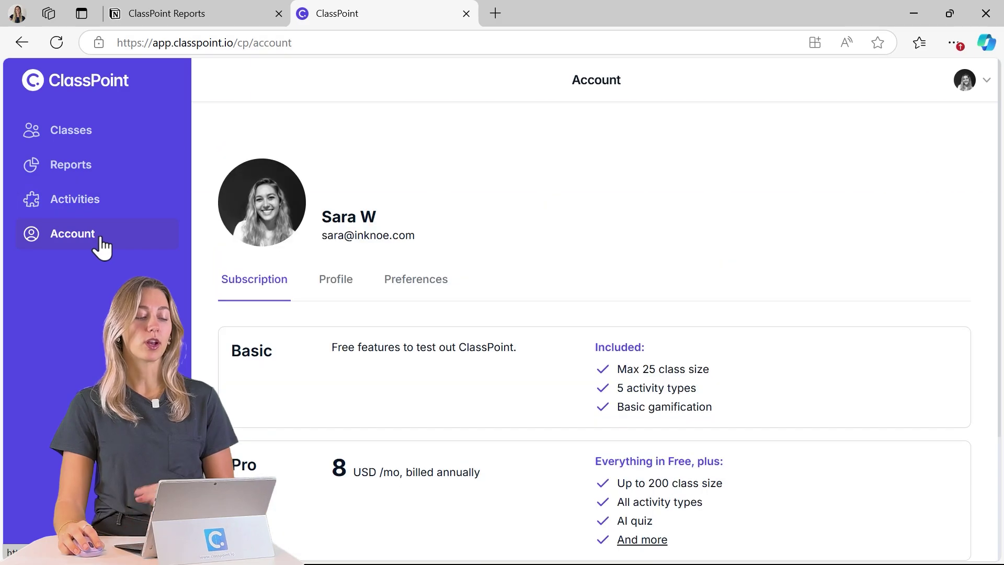
- Open the 16 Dec, 2:48 PM session report and view its Short Answer results: 4 responses
{"action": "left_click", "coordinate": [126, 168]}
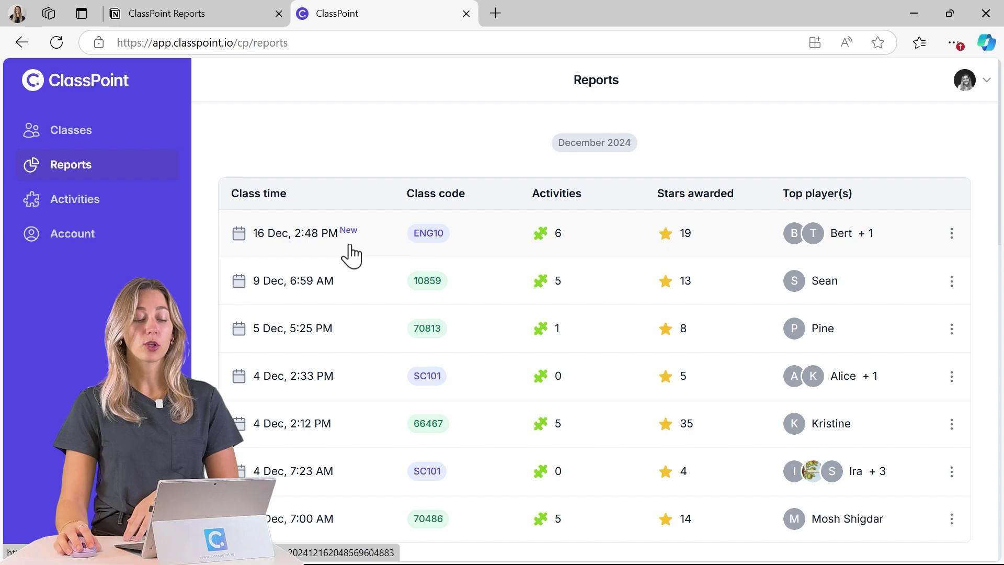
{"action": "left_click", "coordinate": [388, 250]}
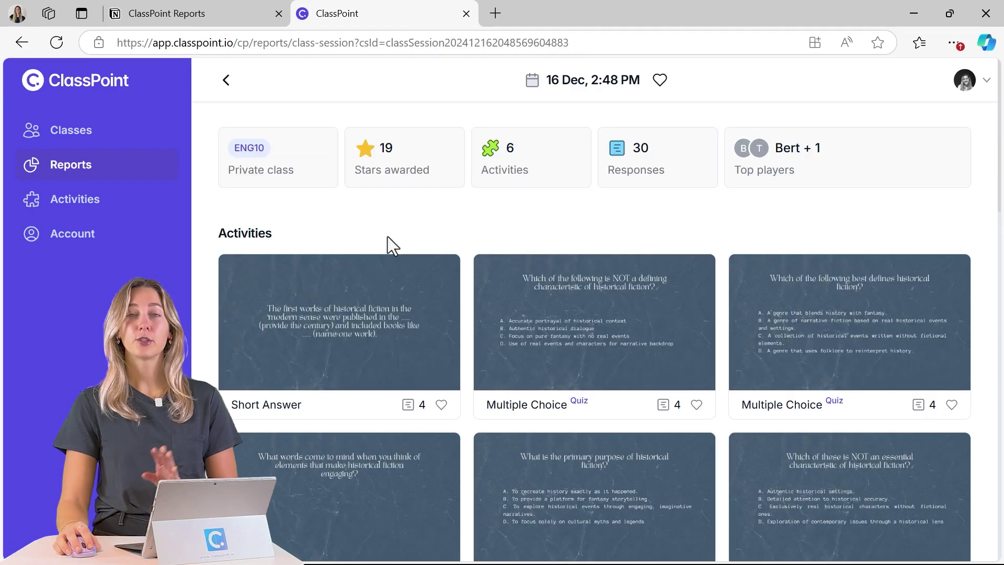
{"action": "scroll", "coordinate": [387, 237], "scroll_direction": "down", "scroll_amount": 3}
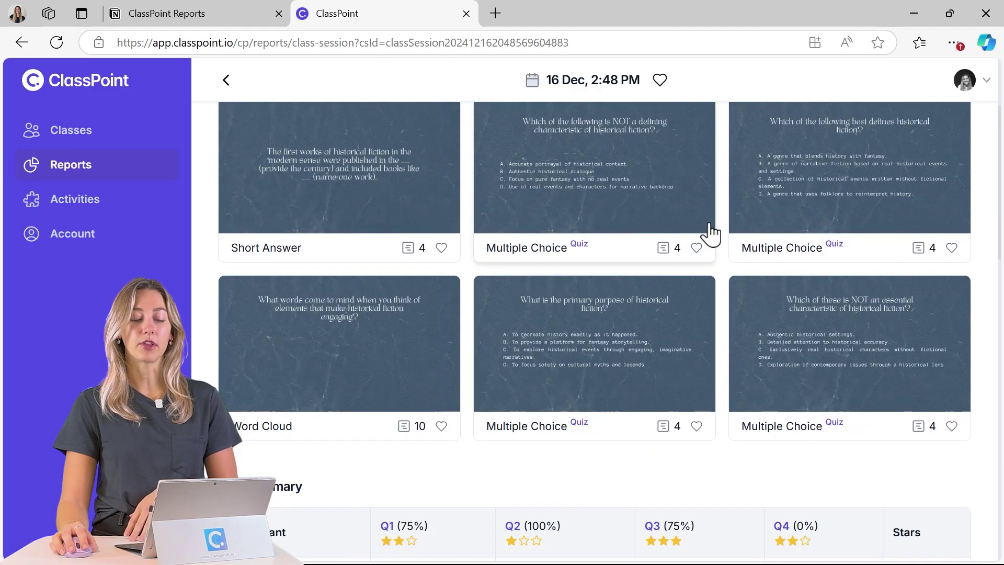
{"action": "scroll", "coordinate": [640, 309], "scroll_direction": "up", "scroll_amount": 2}
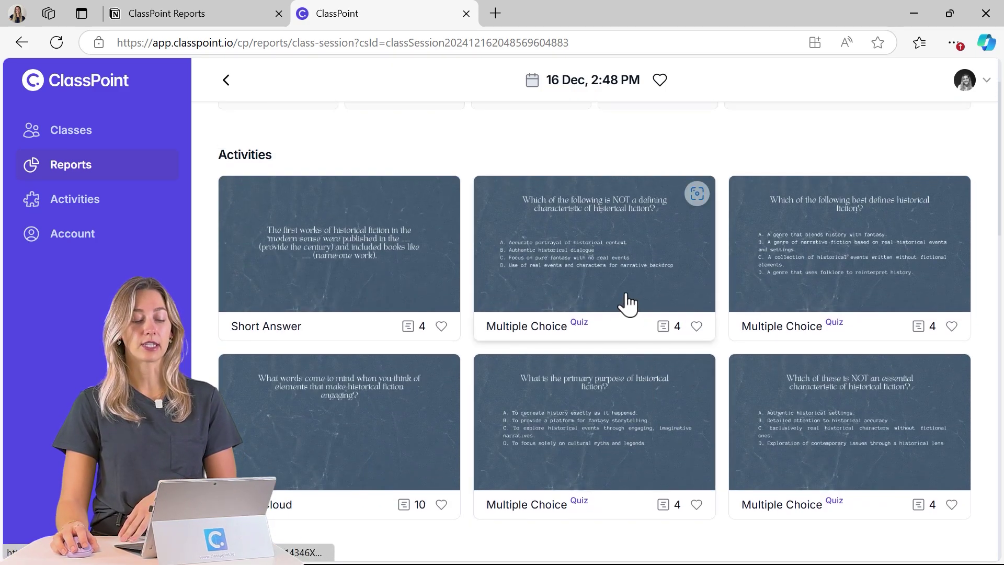
{"action": "left_click", "coordinate": [310, 313]}
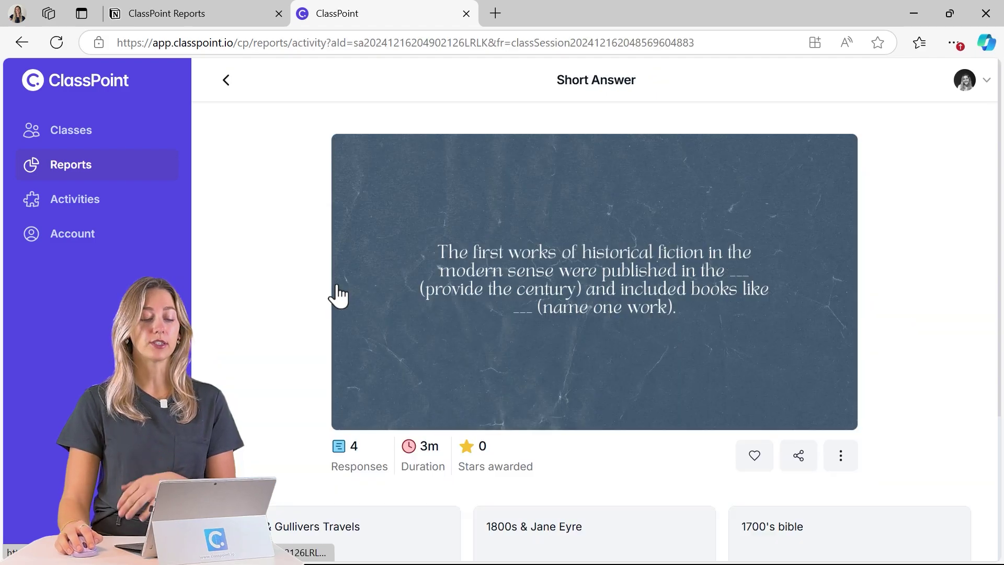
- Generate an Ask ClassPoint AI summary of the Short Answer responses, then close it
{"action": "scroll", "coordinate": [641, 322], "scroll_direction": "down", "scroll_amount": 2}
{"action": "left_click", "coordinate": [841, 377]}
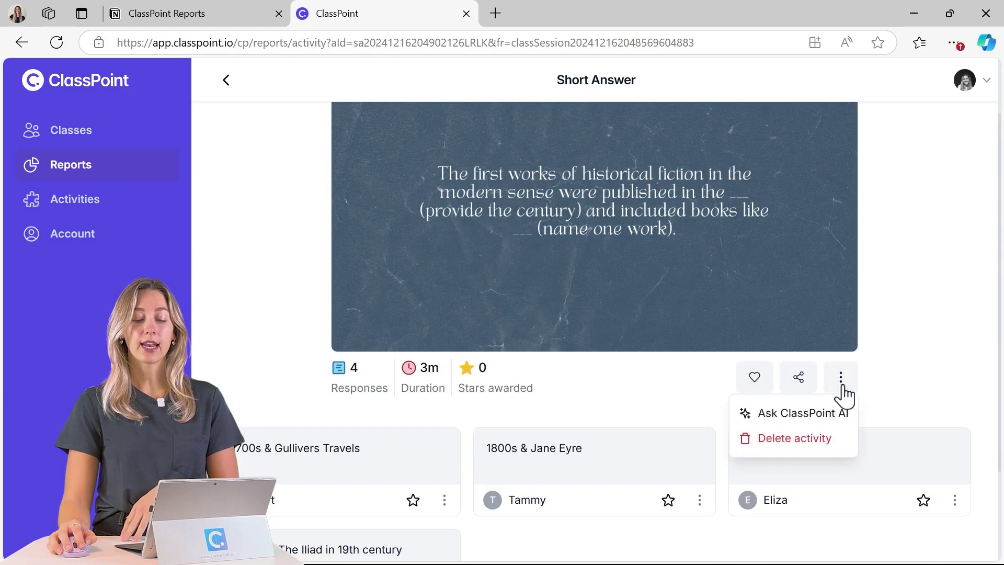
{"action": "left_click", "coordinate": [801, 413]}
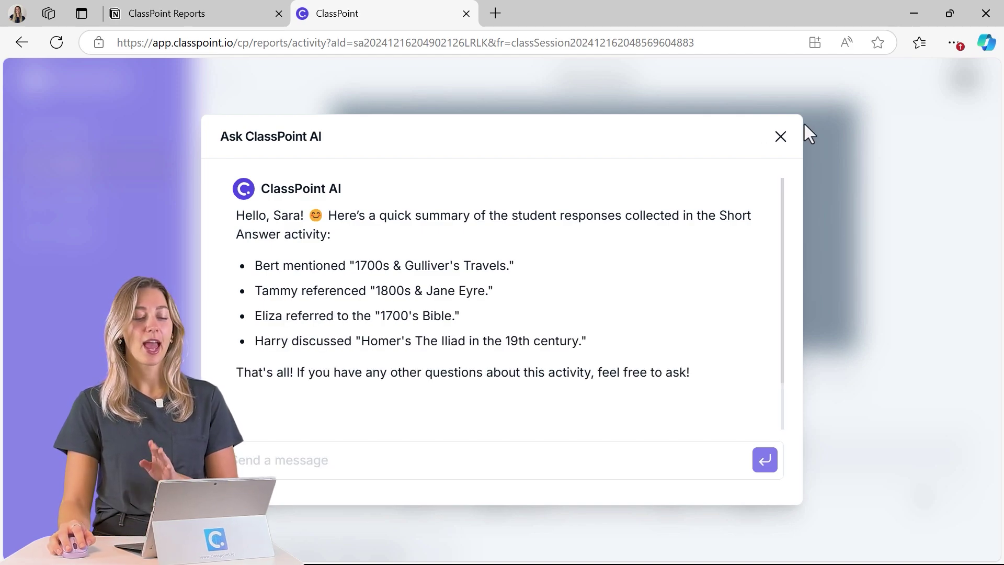
{"action": "left_click", "coordinate": [780, 137]}
- Go back to the session report and review Quiz summary (Q1 75%, Q2 100%, Q3 75%, Q4 0%) and leader board
{"action": "left_click", "coordinate": [228, 81]}
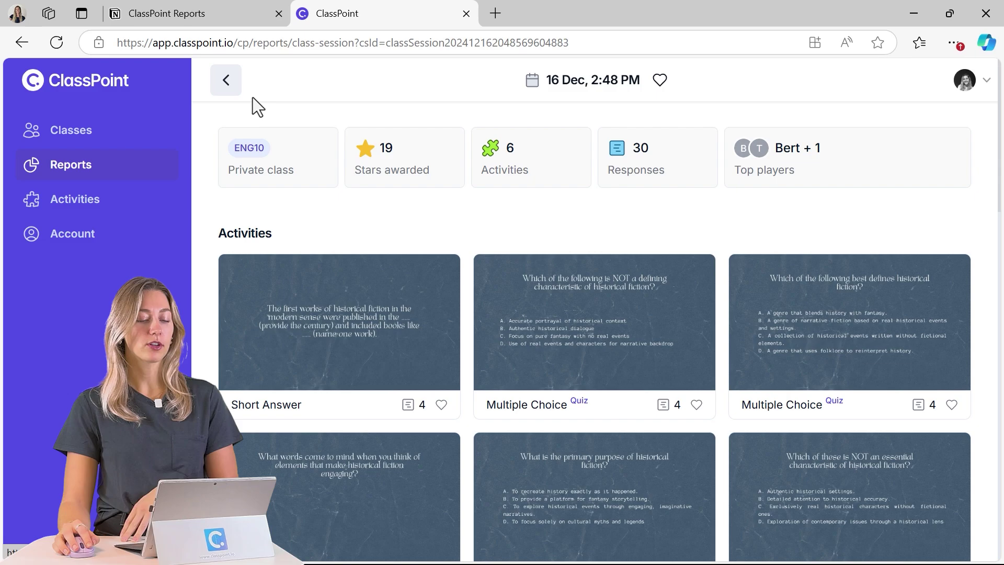
{"action": "scroll", "coordinate": [407, 224], "scroll_direction": "down", "scroll_amount": 9}
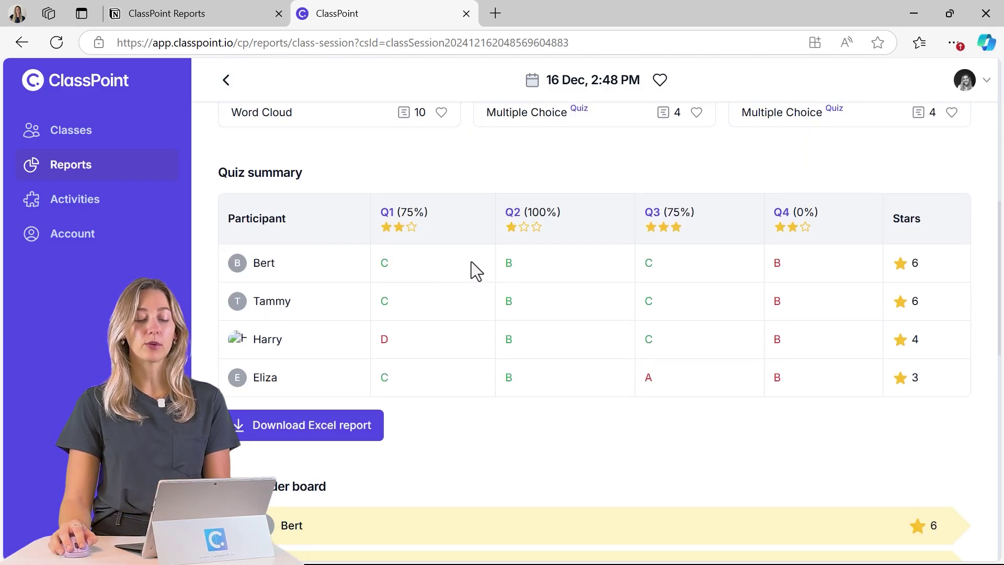
{"action": "scroll", "coordinate": [410, 358], "scroll_direction": "down", "scroll_amount": 2}
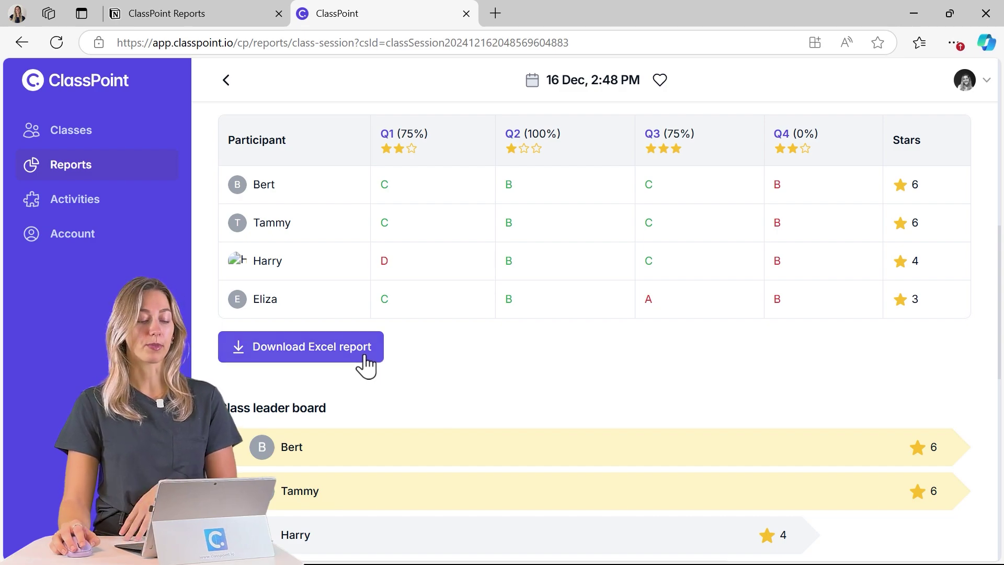
{"action": "scroll", "coordinate": [398, 356], "scroll_direction": "down", "scroll_amount": 3}
{"action": "scroll", "coordinate": [402, 366], "scroll_direction": "down", "scroll_amount": 4}
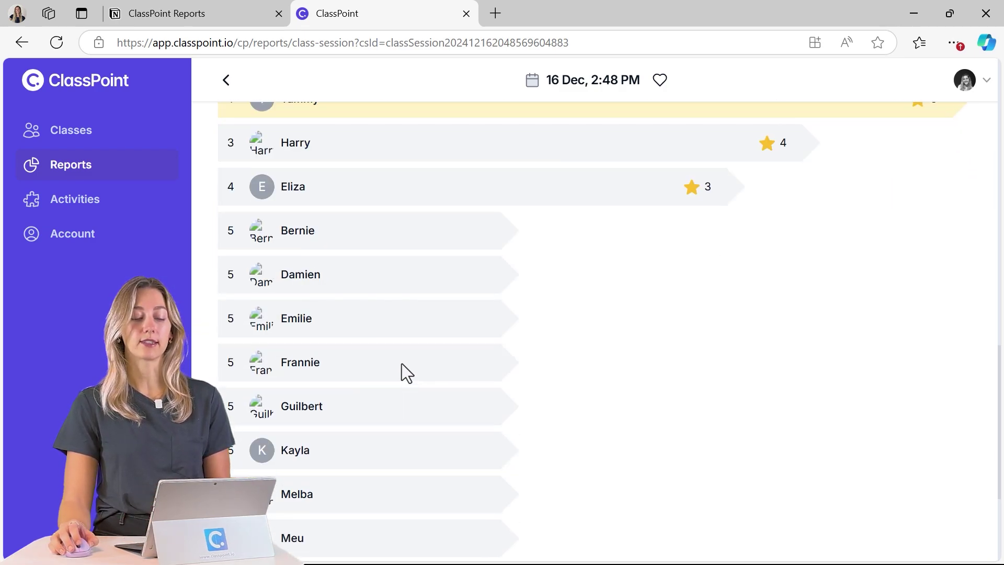
{"action": "scroll", "coordinate": [401, 362], "scroll_direction": "down", "scroll_amount": 3}
{"action": "scroll", "coordinate": [402, 363], "scroll_direction": "up", "scroll_amount": 10}
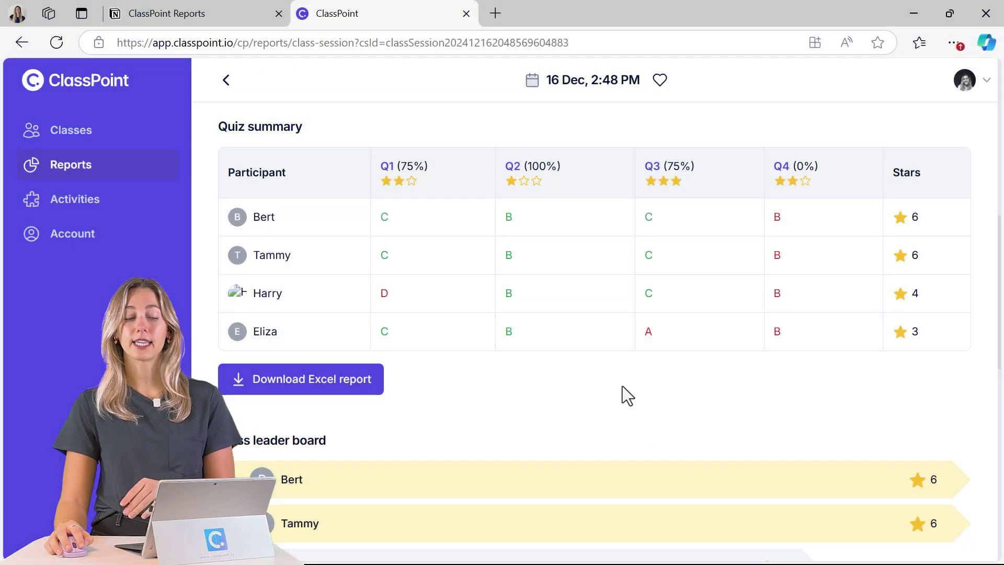
- Open Science Class from Classes and look at the first participant's options menu
{"action": "left_click", "coordinate": [101, 144]}
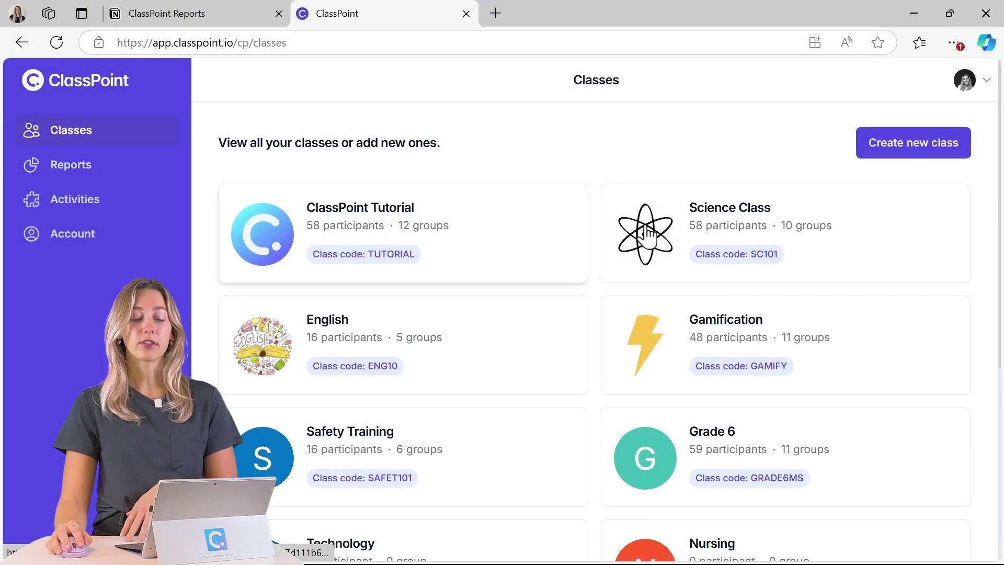
{"action": "left_click", "coordinate": [669, 263]}
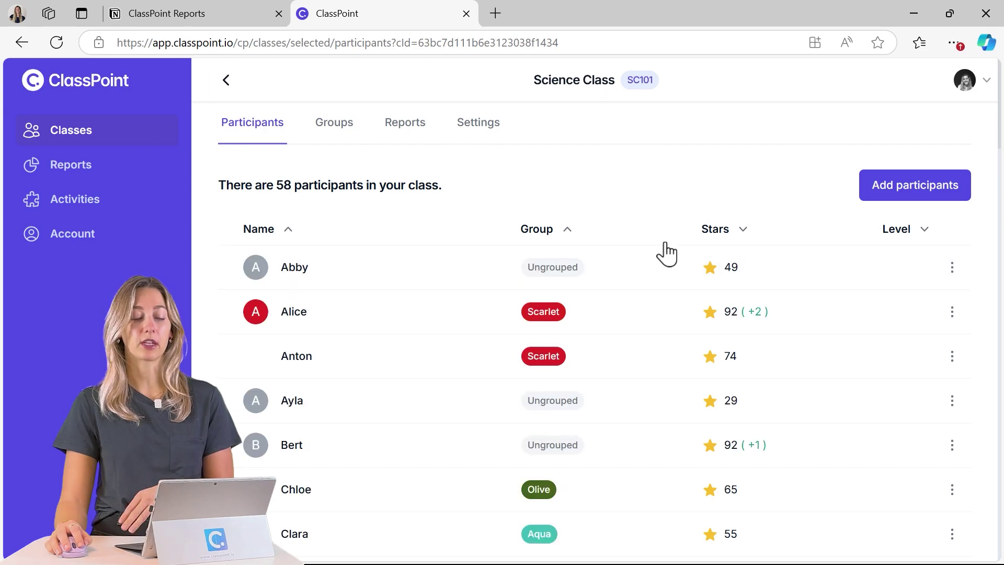
{"action": "scroll", "coordinate": [441, 265], "scroll_direction": "down", "scroll_amount": 3}
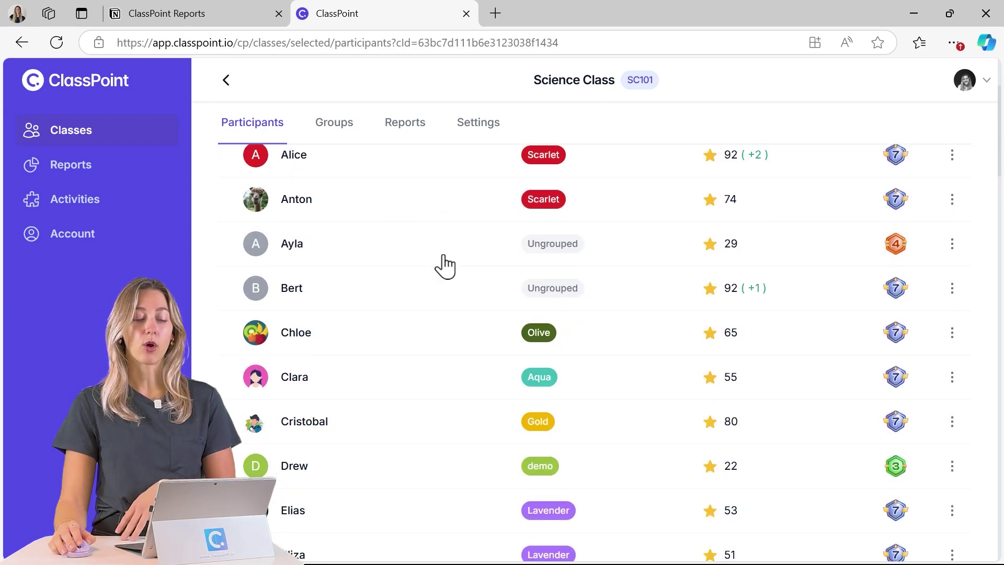
{"action": "scroll", "coordinate": [441, 264], "scroll_direction": "up", "scroll_amount": 3}
{"action": "left_click", "coordinate": [952, 269]}
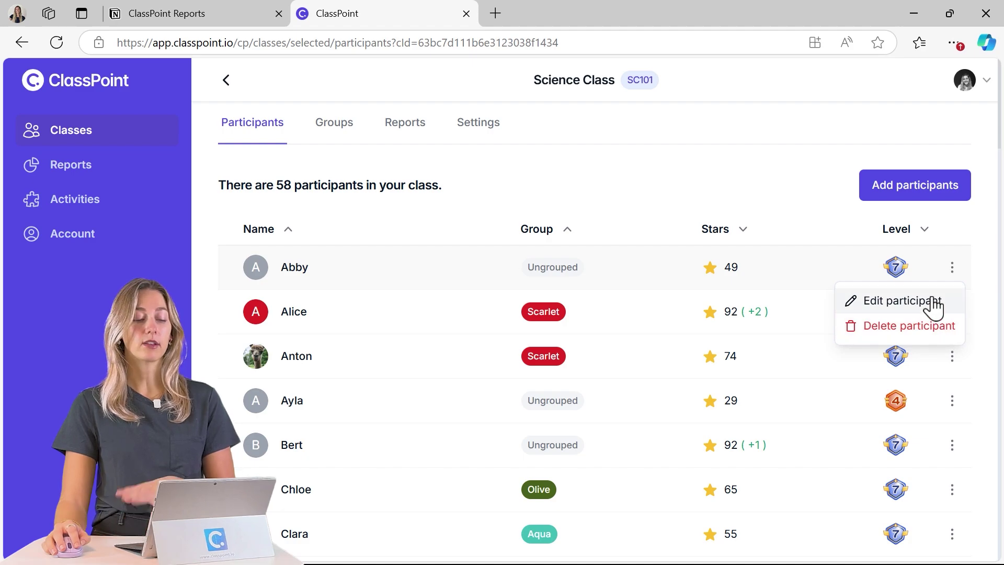
{"action": "left_click", "coordinate": [805, 191]}
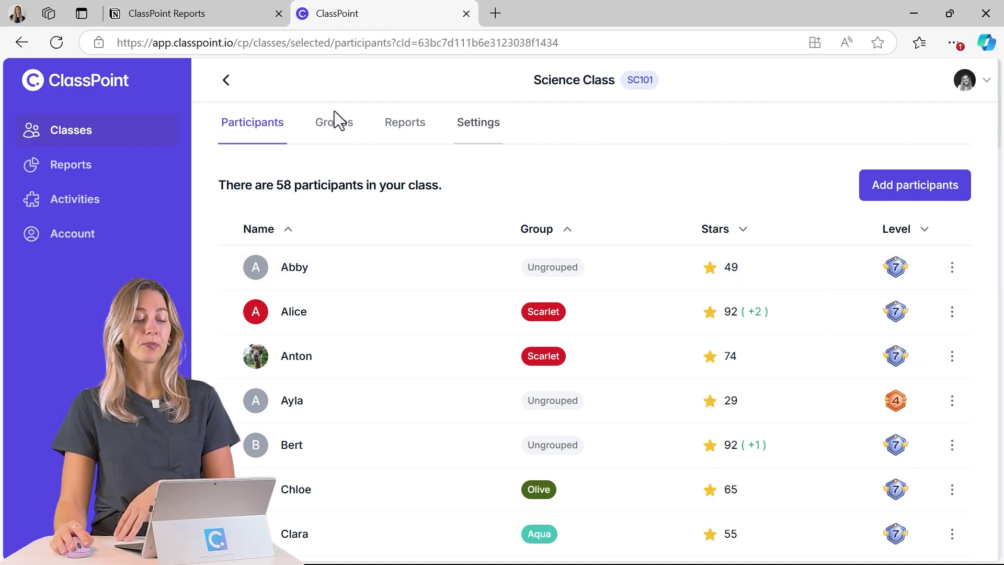
- Browse Science Class's groups and view the Aqua group's member list
{"action": "left_click", "coordinate": [340, 121]}
{"action": "scroll", "coordinate": [510, 298], "scroll_direction": "down", "scroll_amount": 2}
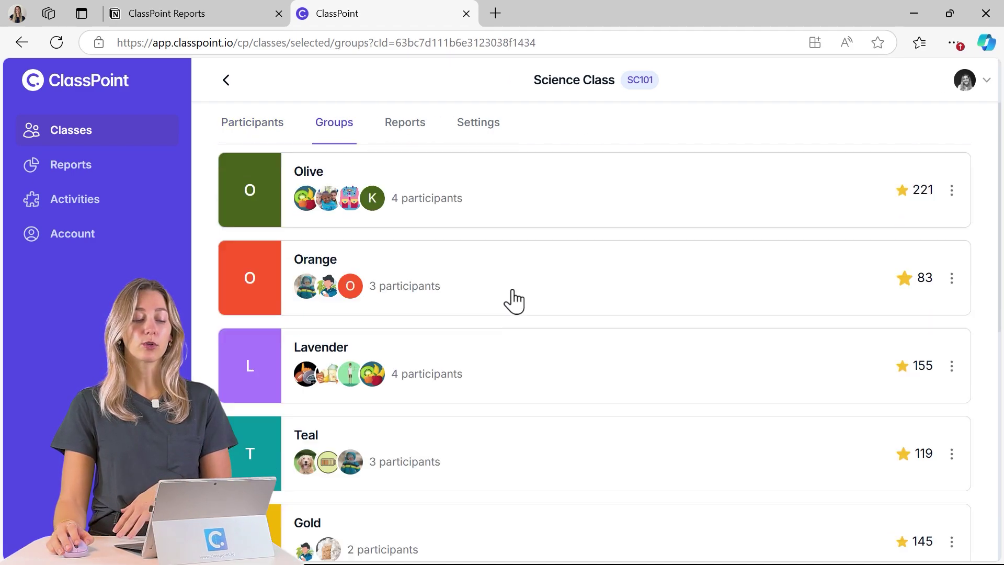
{"action": "scroll", "coordinate": [514, 301], "scroll_direction": "up", "scroll_amount": 2}
{"action": "left_click", "coordinate": [564, 242]}
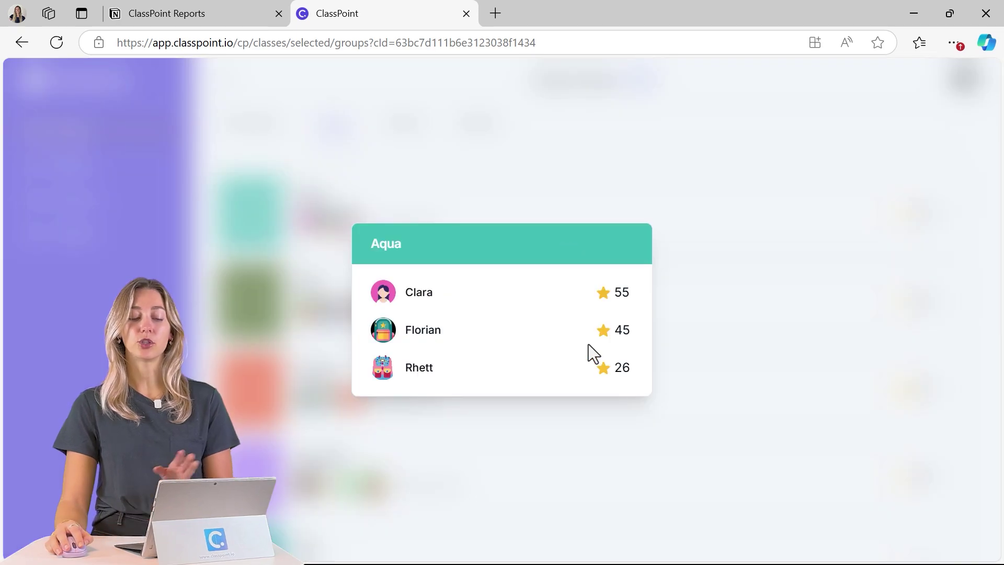
{"action": "left_click", "coordinate": [780, 274]}
- Scroll Science Class's December and October session reports, then show Settings with Edit class, Reset stars, Delete class
{"action": "left_click", "coordinate": [409, 139]}
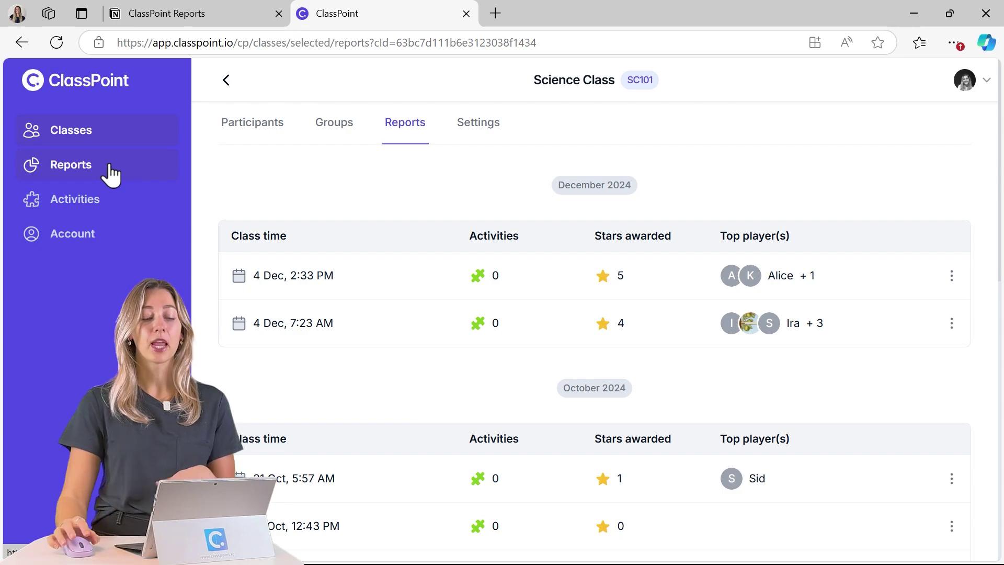
{"action": "scroll", "coordinate": [434, 282], "scroll_direction": "down", "scroll_amount": 6}
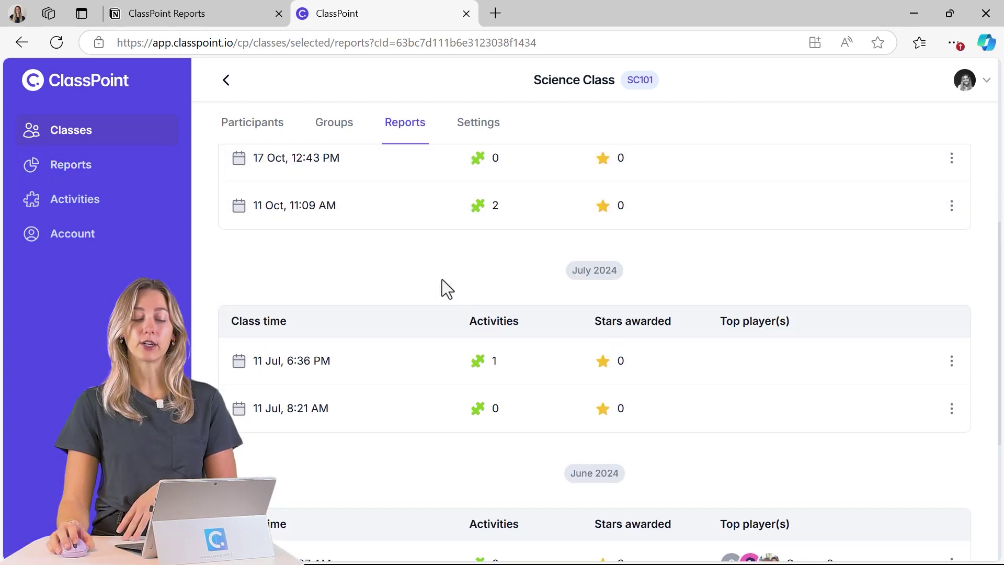
{"action": "scroll", "coordinate": [442, 280], "scroll_direction": "up", "scroll_amount": 6}
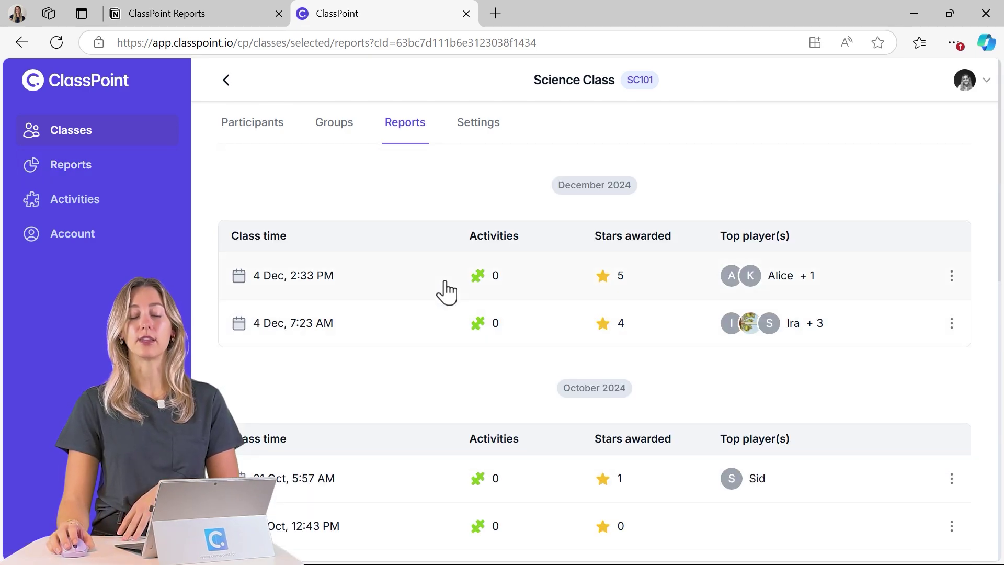
{"action": "left_click", "coordinate": [480, 128]}
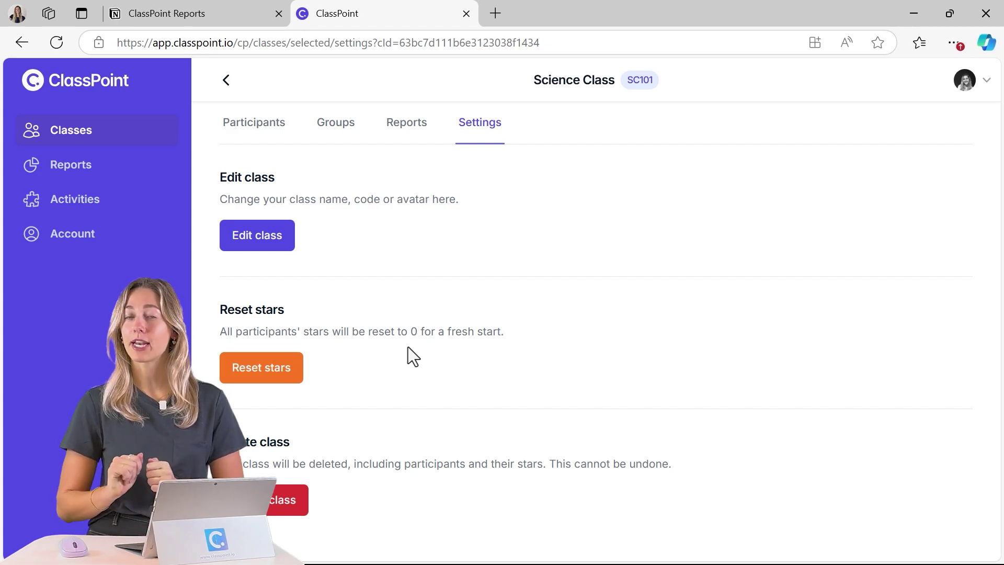
- Review the Account Subscription and Profile tabs, ending on Preferences with class report emails set to Yes
{"action": "left_click", "coordinate": [110, 236]}
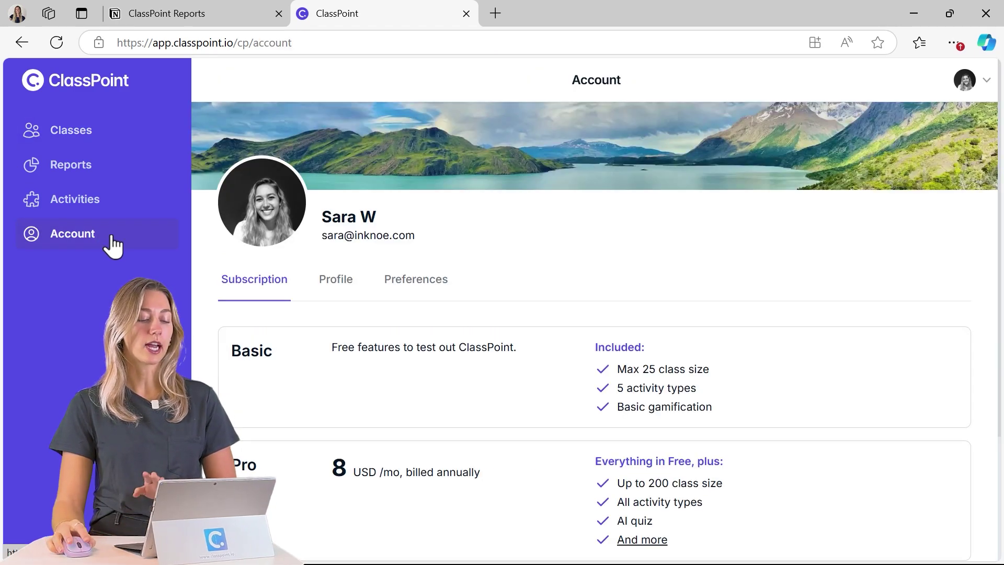
{"action": "scroll", "coordinate": [378, 378], "scroll_direction": "down", "scroll_amount": 3}
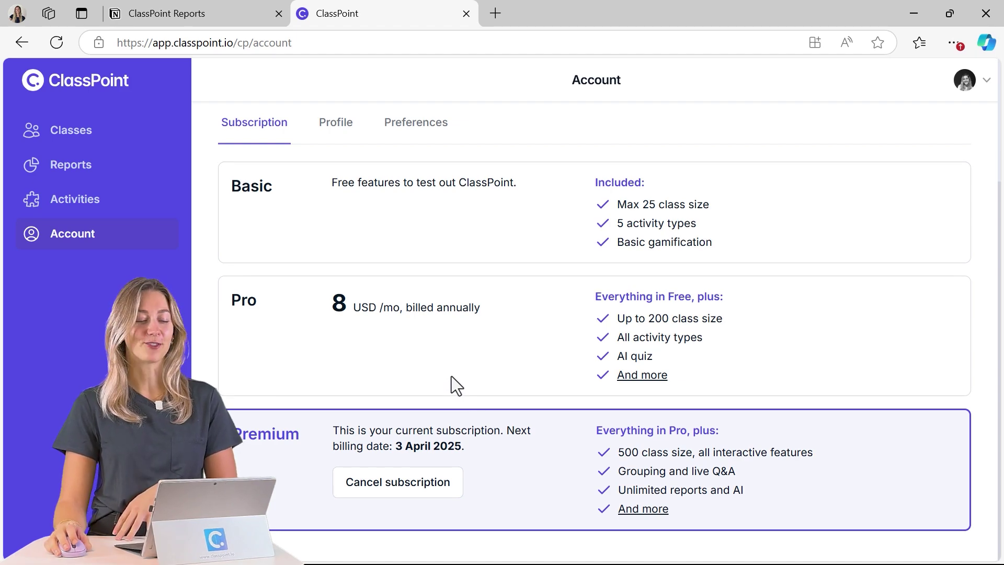
{"action": "scroll", "coordinate": [450, 376], "scroll_direction": "up", "scroll_amount": 3}
{"action": "left_click", "coordinate": [341, 281]}
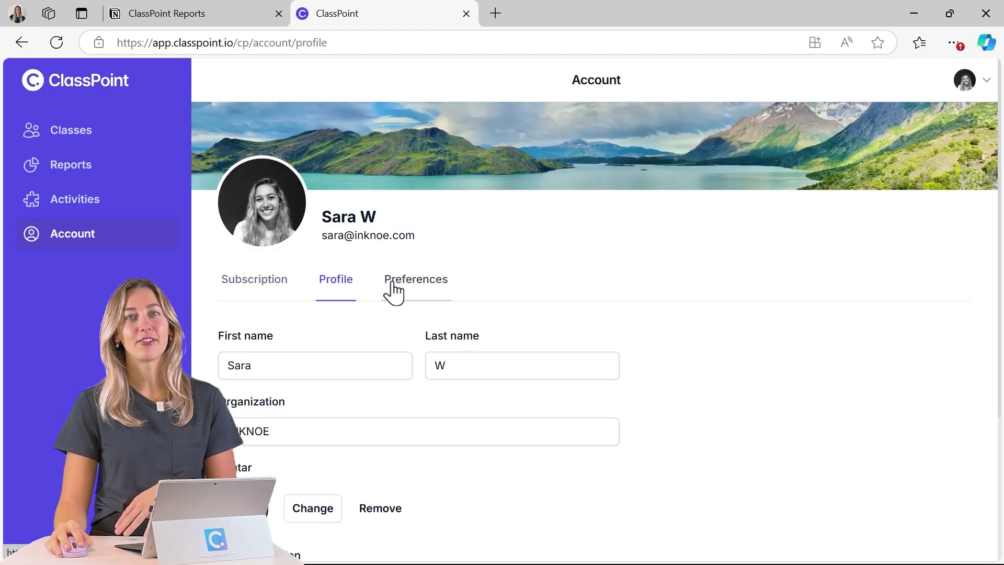
{"action": "scroll", "coordinate": [565, 293], "scroll_direction": "down", "scroll_amount": 2}
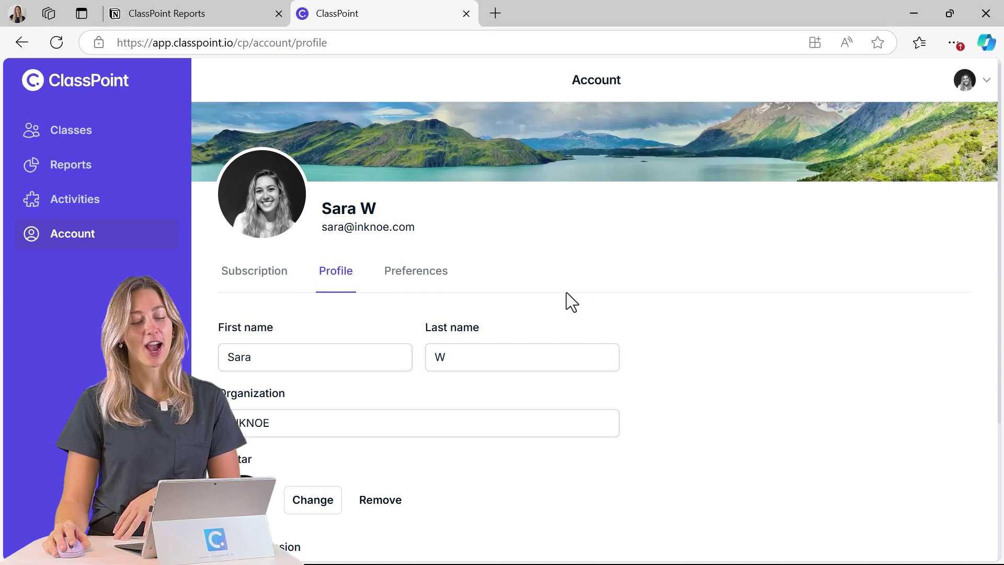
{"action": "scroll", "coordinate": [586, 332], "scroll_direction": "down", "scroll_amount": 1}
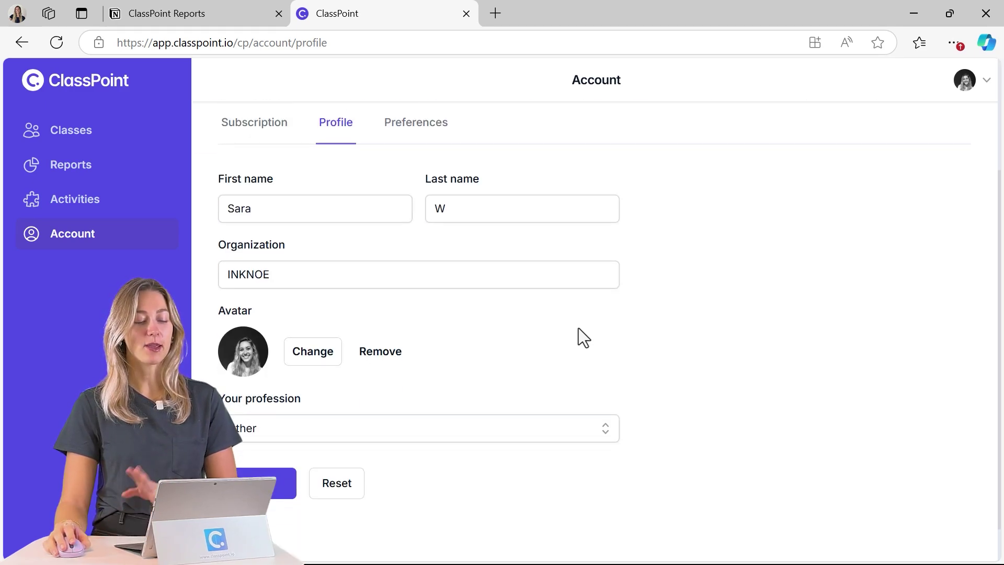
{"action": "scroll", "coordinate": [565, 332], "scroll_direction": "up", "scroll_amount": 3}
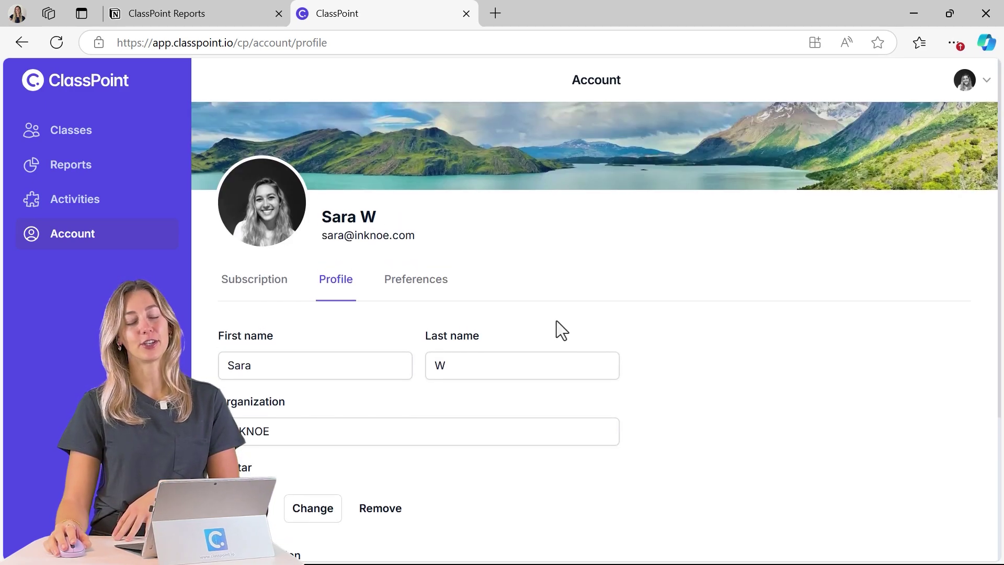
{"action": "left_click", "coordinate": [429, 298]}
{"action": "scroll", "coordinate": [554, 314], "scroll_direction": "down", "scroll_amount": 1}
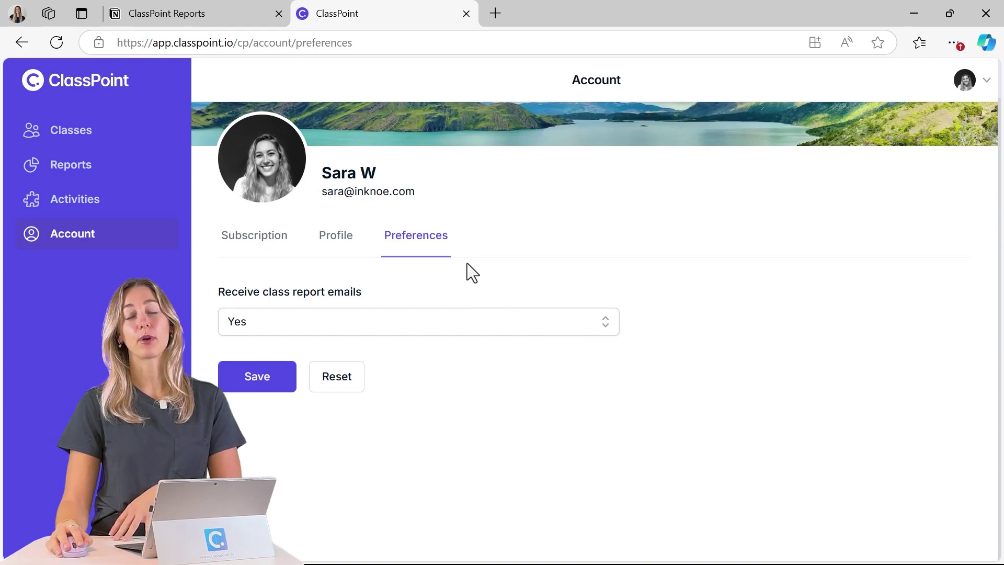